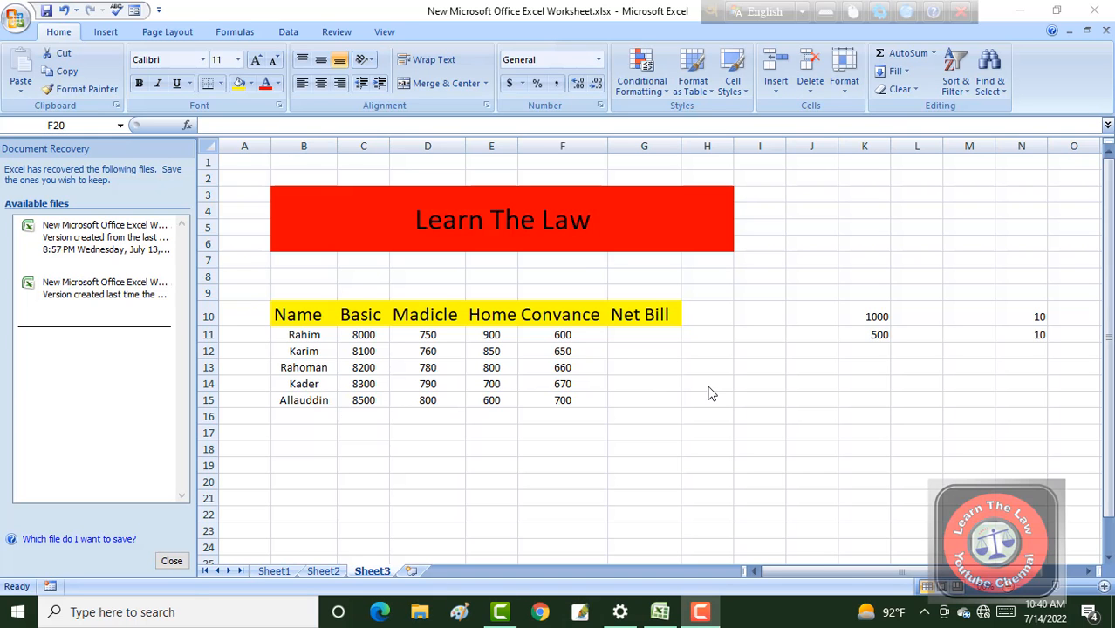
left_click(863, 578)
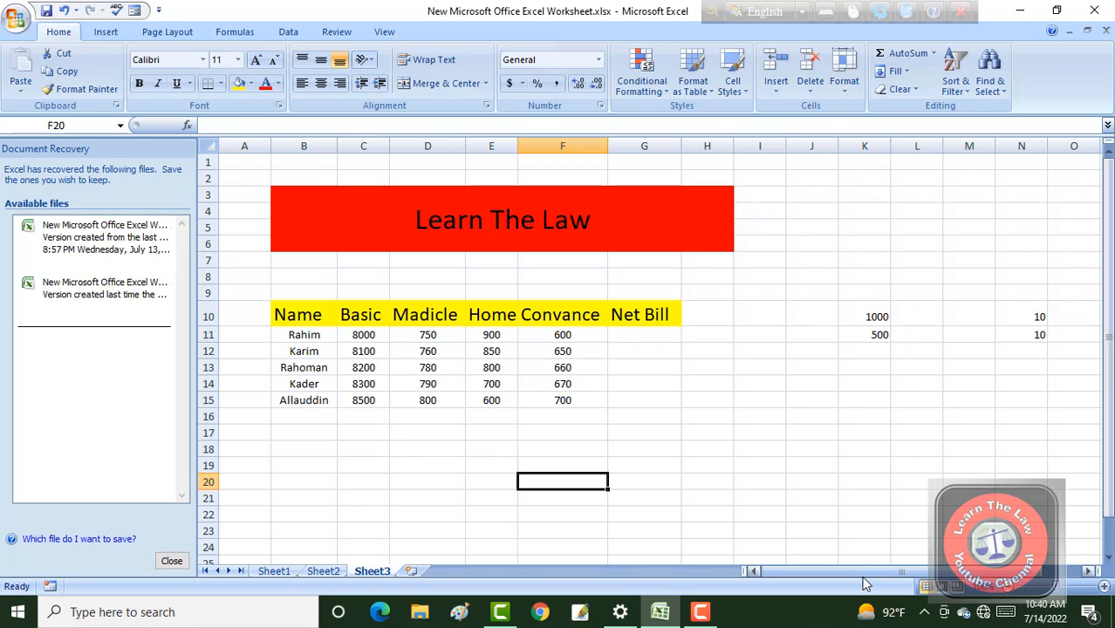
mouse_move(864, 578)
left_mouse_down()
mouse_move(901, 580)
mouse_move(845, 580)
left_mouse_up()
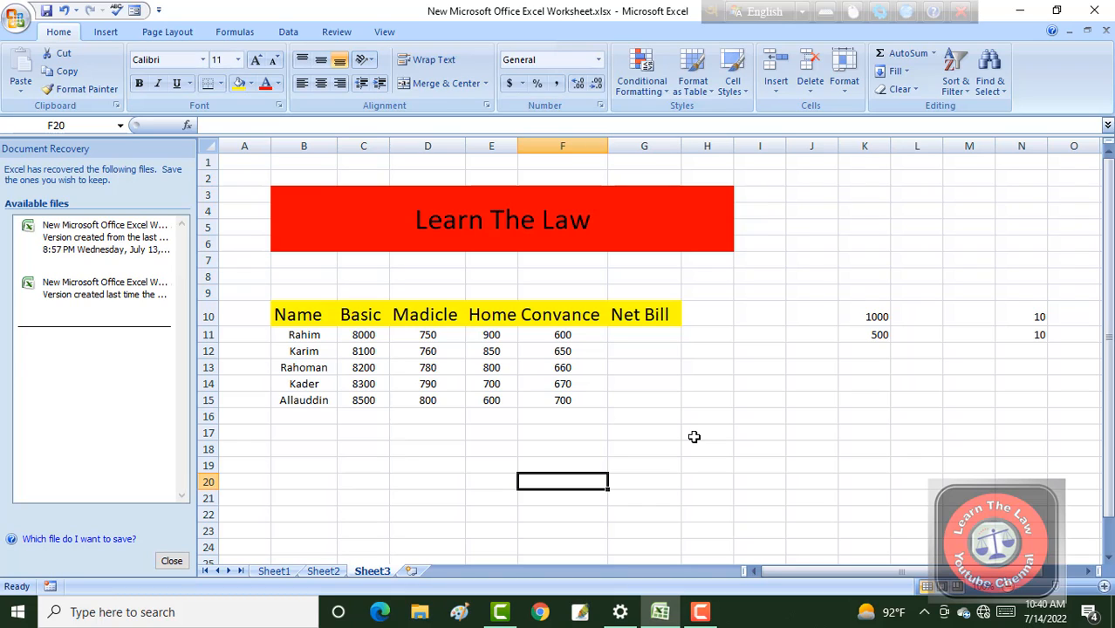
left_click(642, 387)
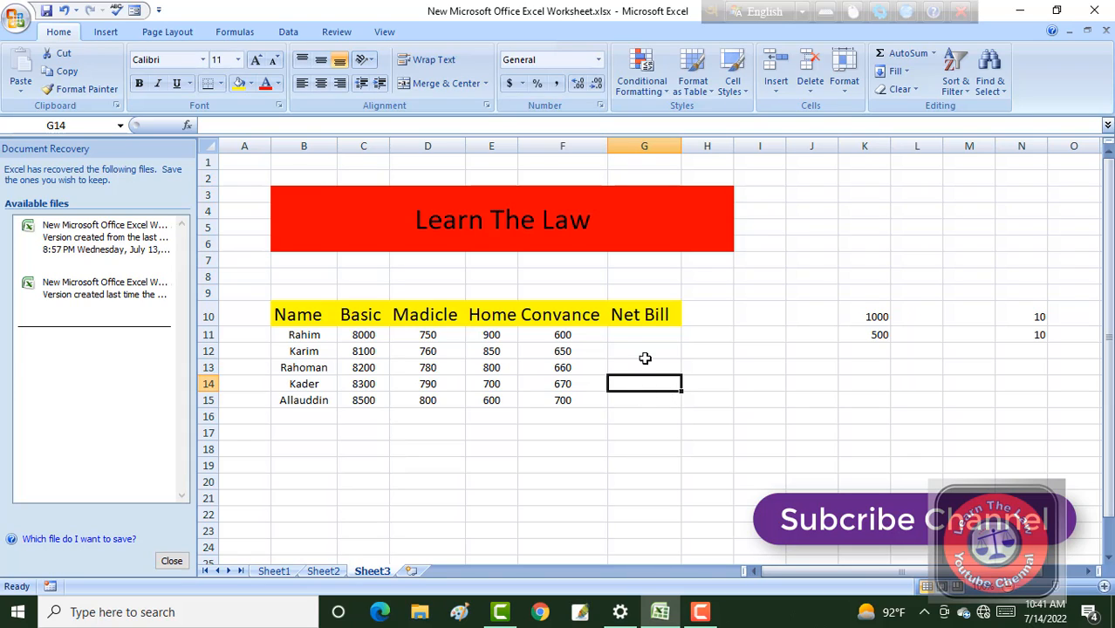
Enter =SUM(C11:F11) in G11 under Net Bill and fill the formula down to G15.
left_click(637, 334)
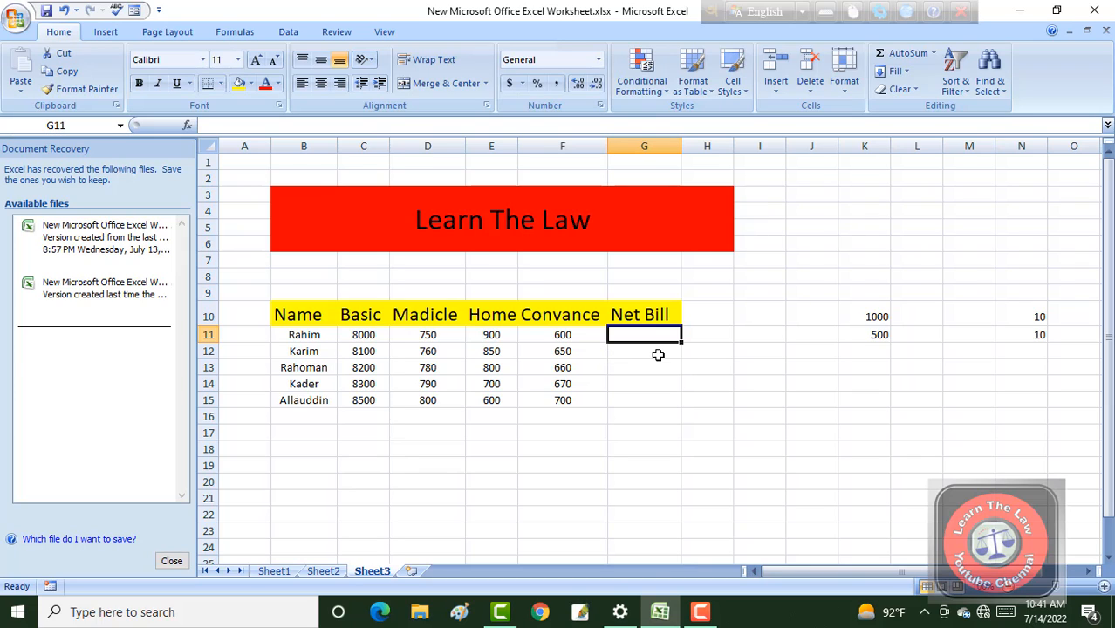
type("=")
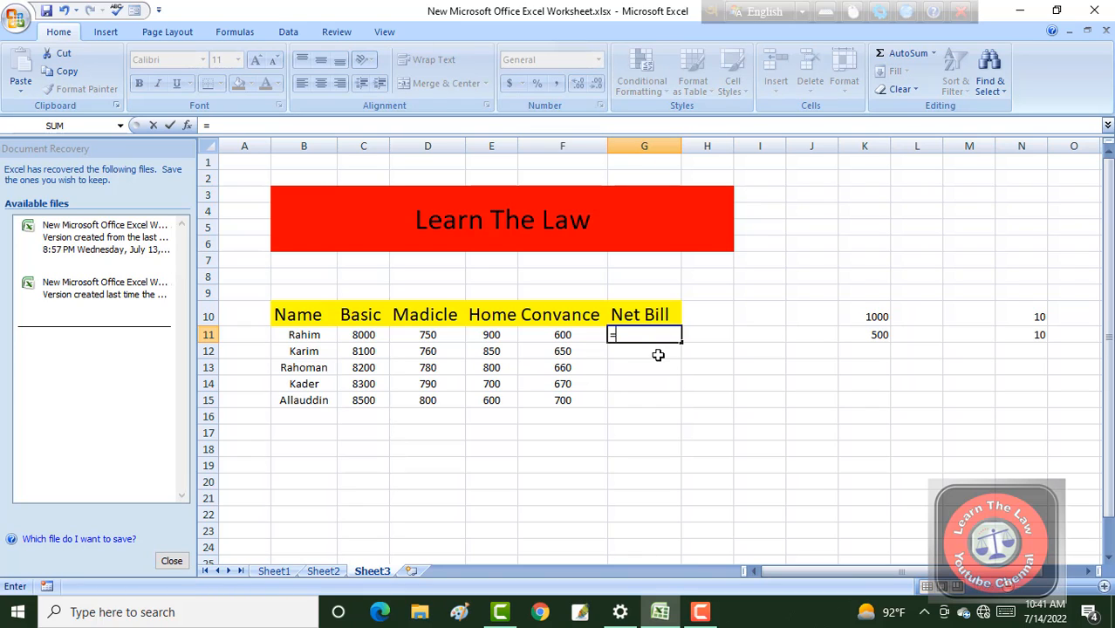
type("su")
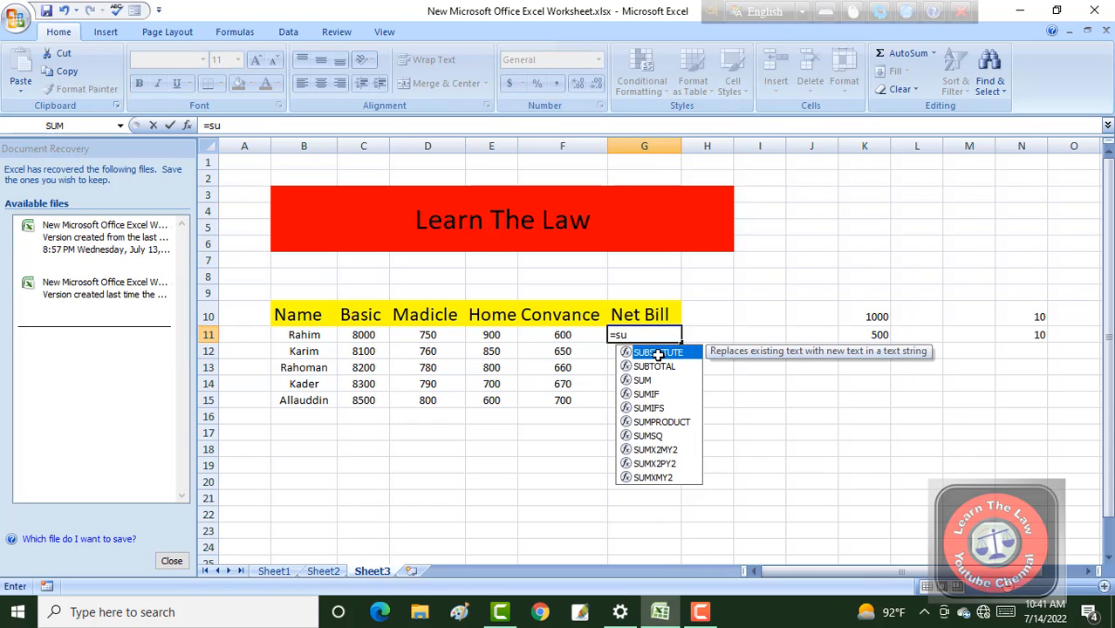
type("m")
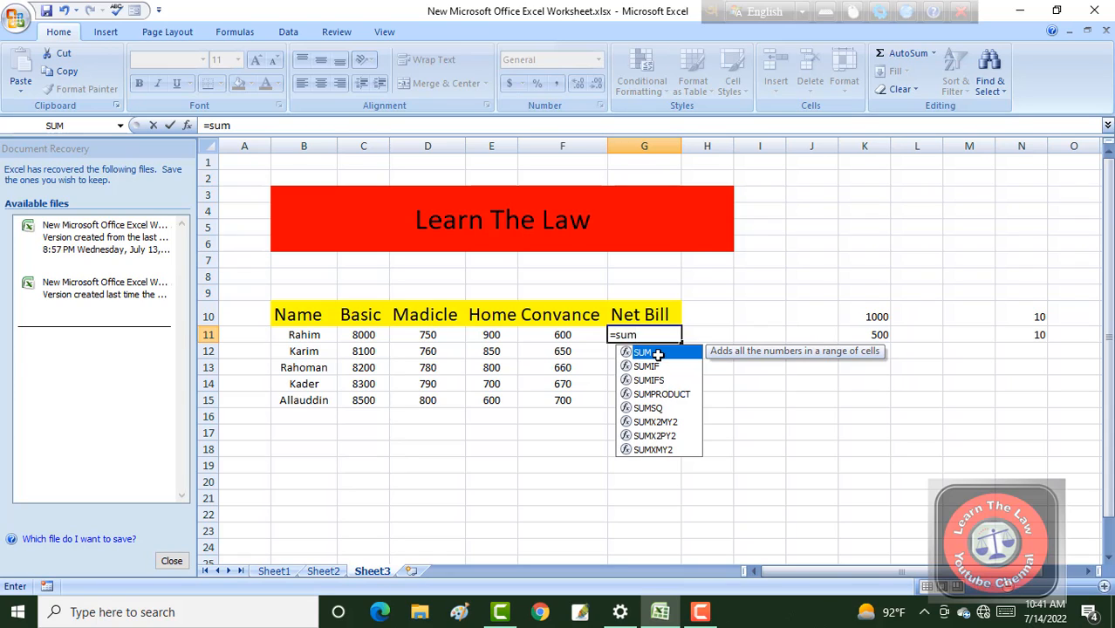
left_click(647, 336)
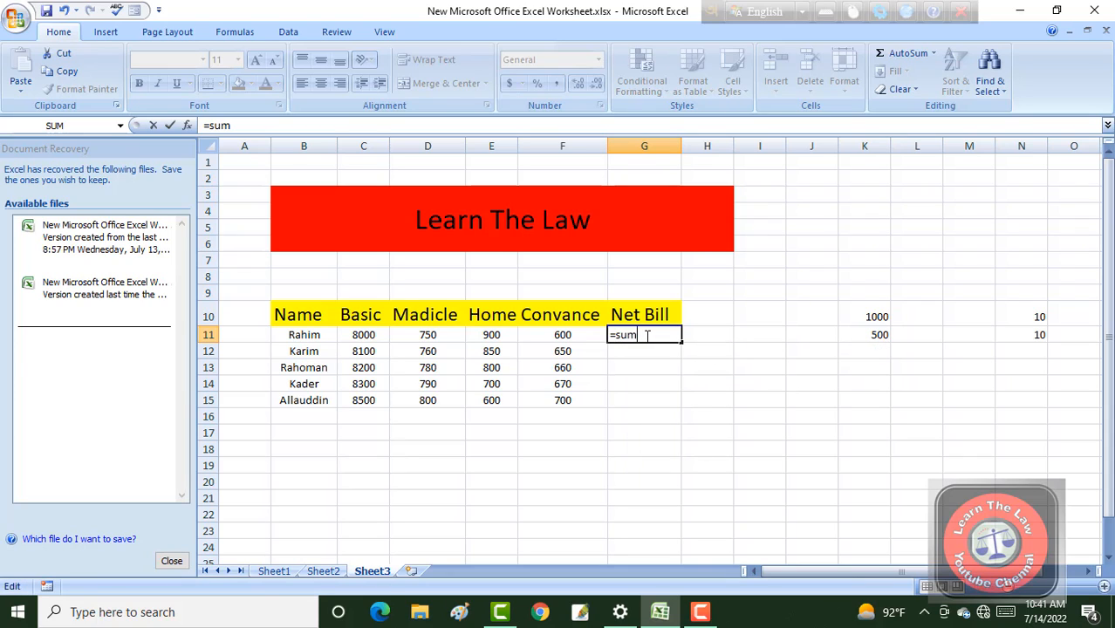
type("(")
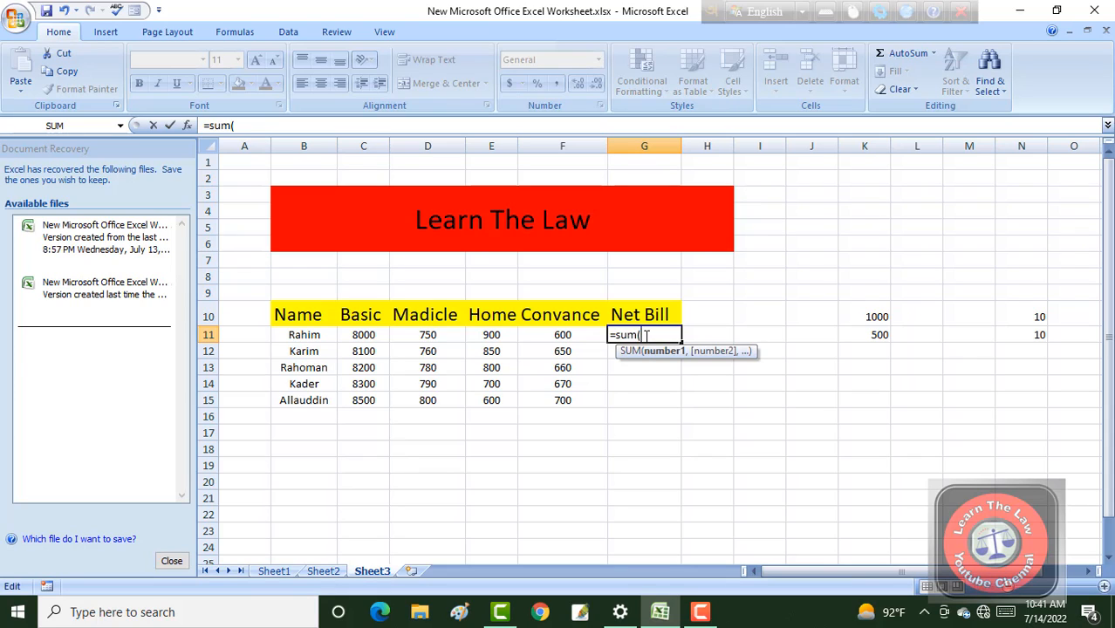
left_click(363, 334)
left_click_drag(369, 334, 542, 334)
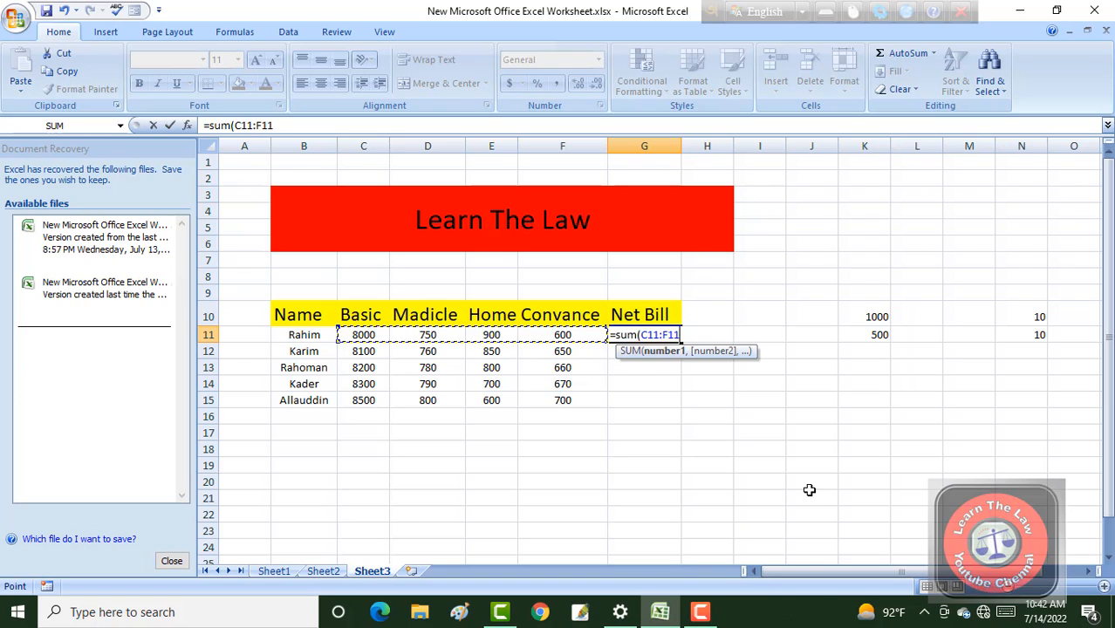
type(")")
key("Return")
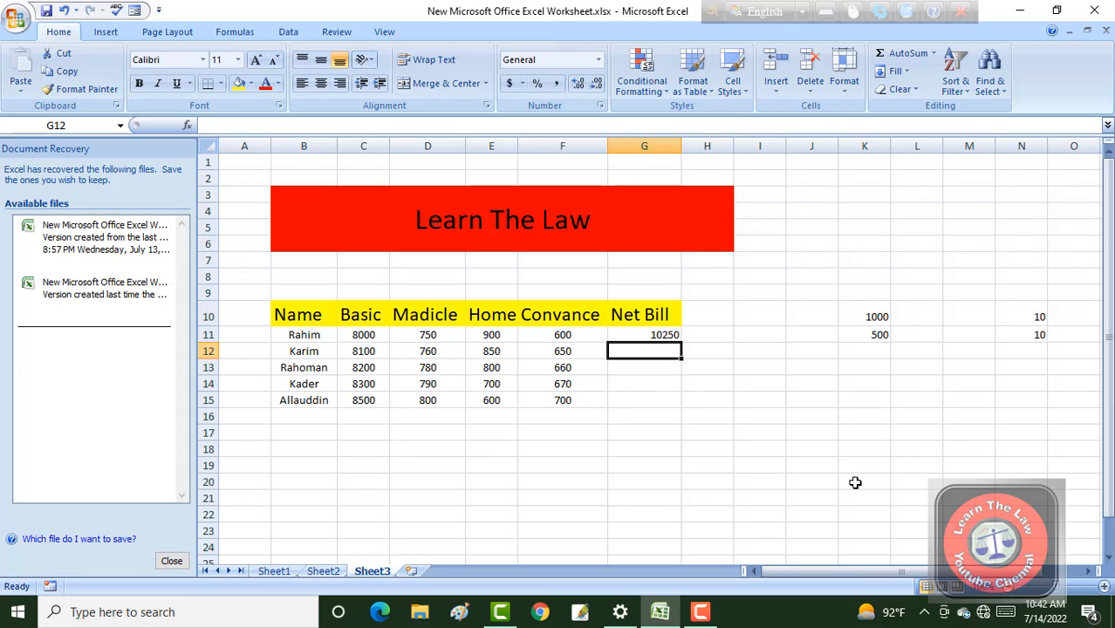
left_click(650, 334)
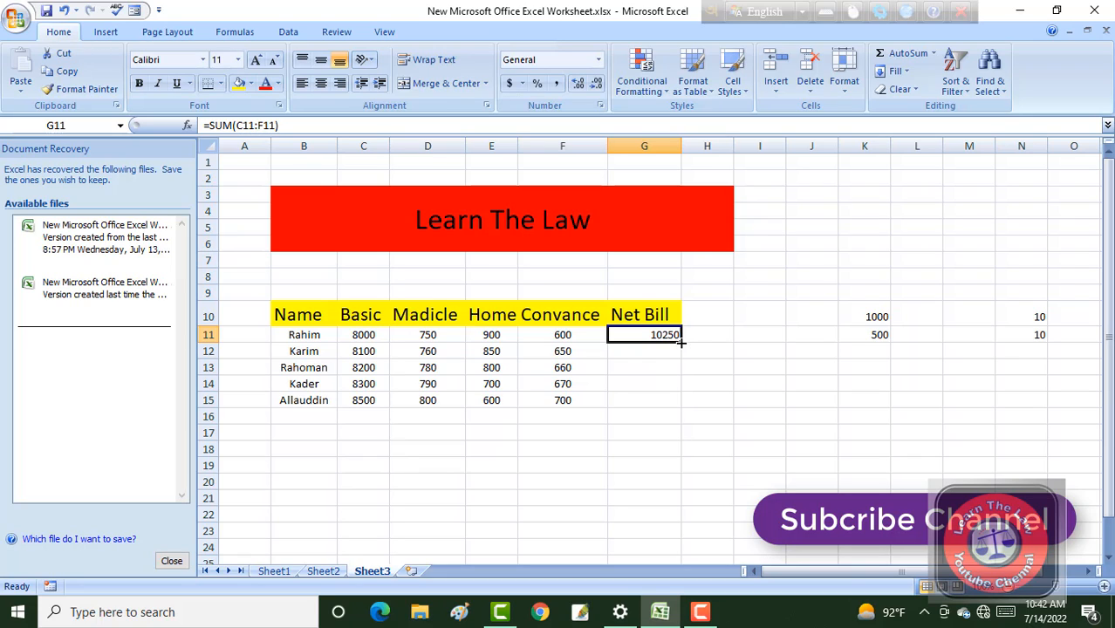
left_click_drag(681, 342, 684, 409)
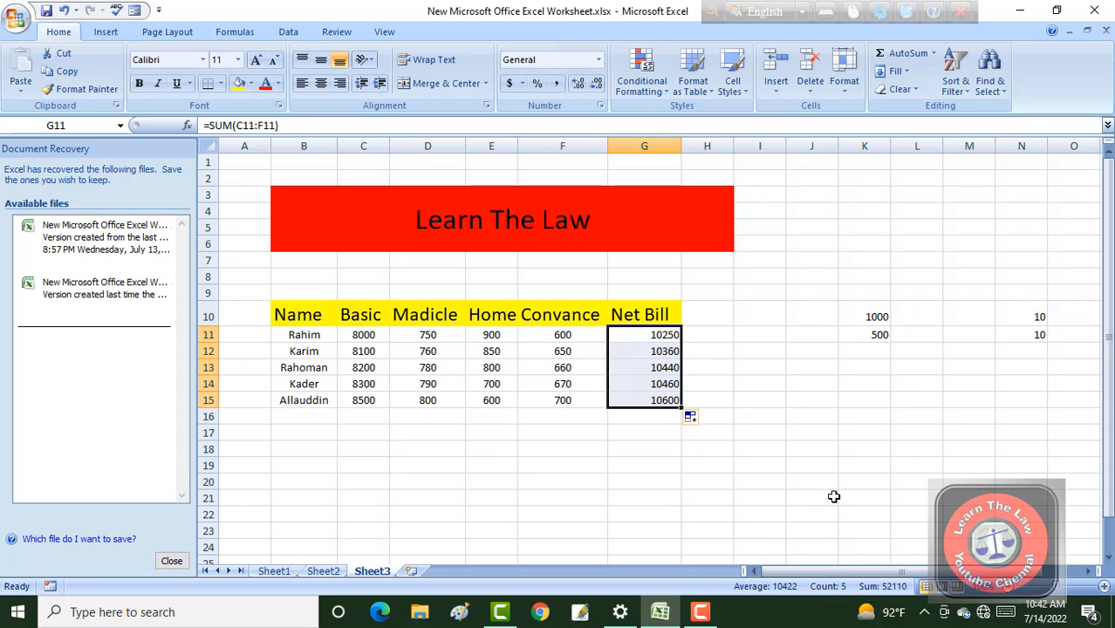
Enter =SUM(F11:F15) in F16 below the Convance column and fill the formula across row 16 to C16.
left_click(556, 422)
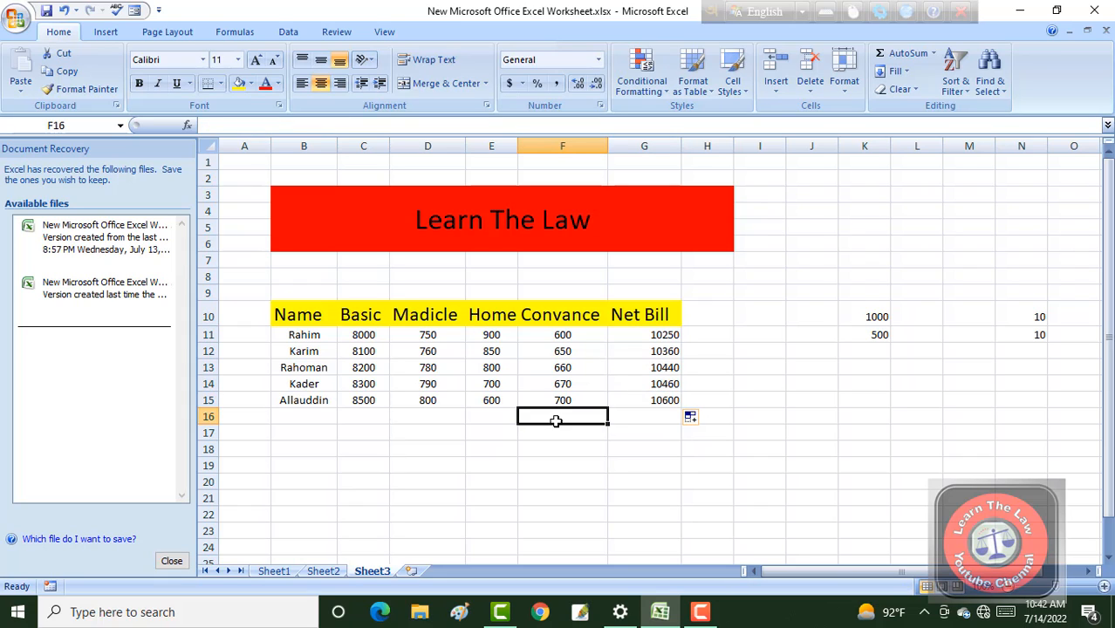
type("=")
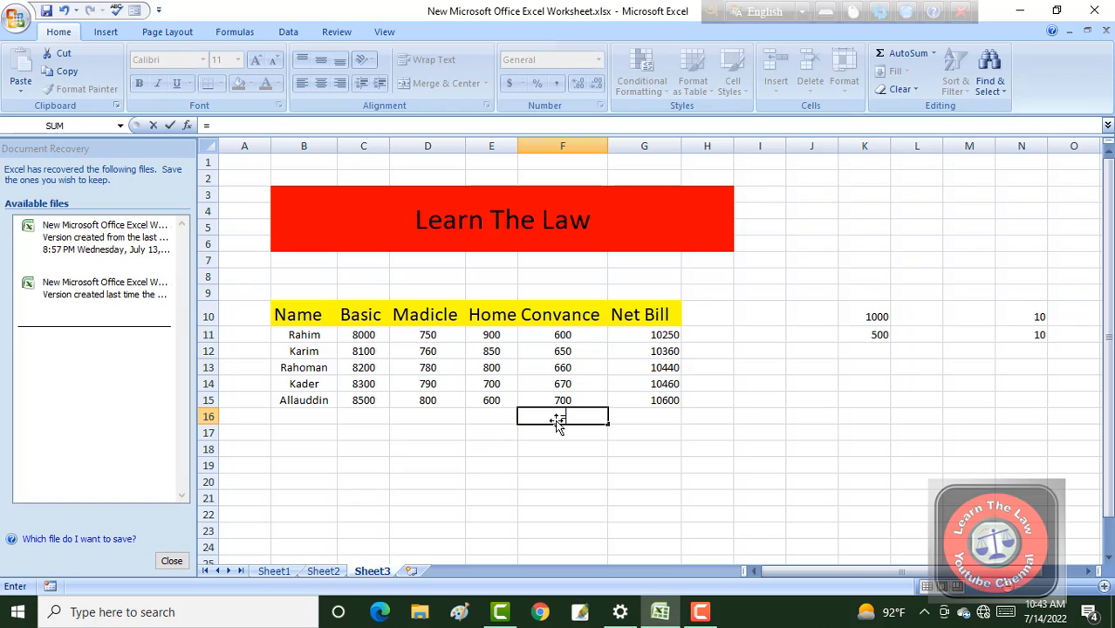
type("sum")
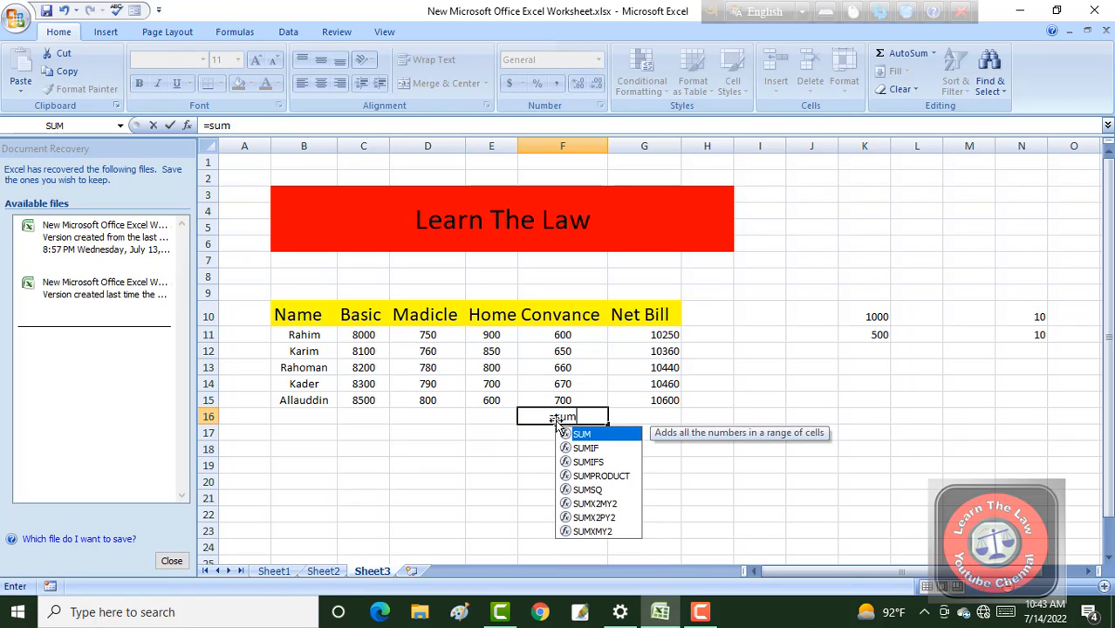
type("(")
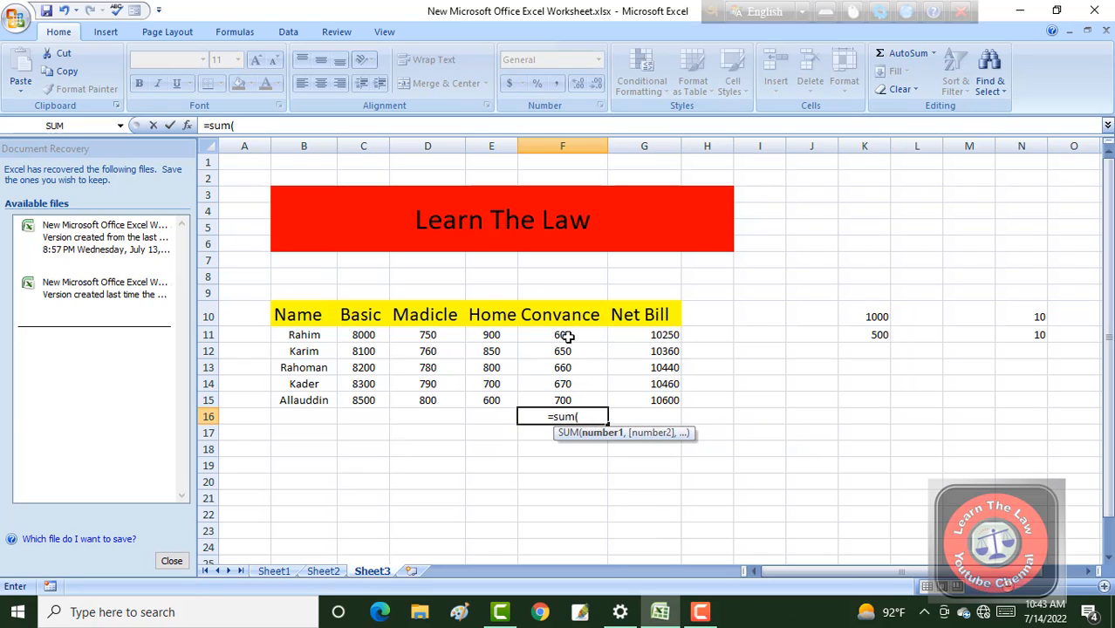
left_click_drag(567, 336, 571, 381)
left_click_drag(565, 402, 566, 402)
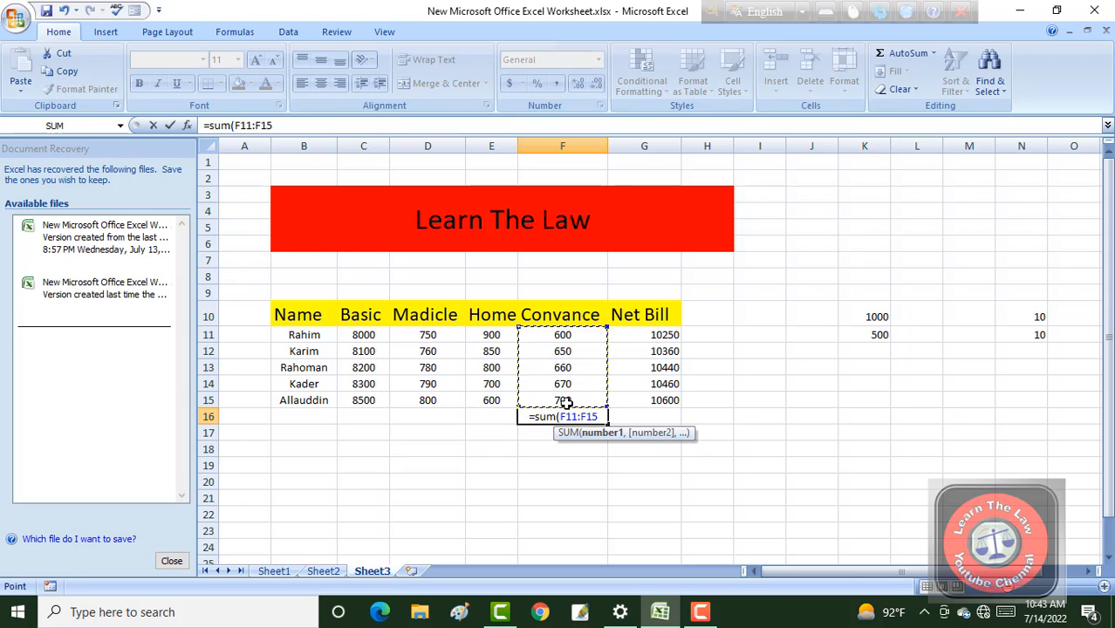
type(")")
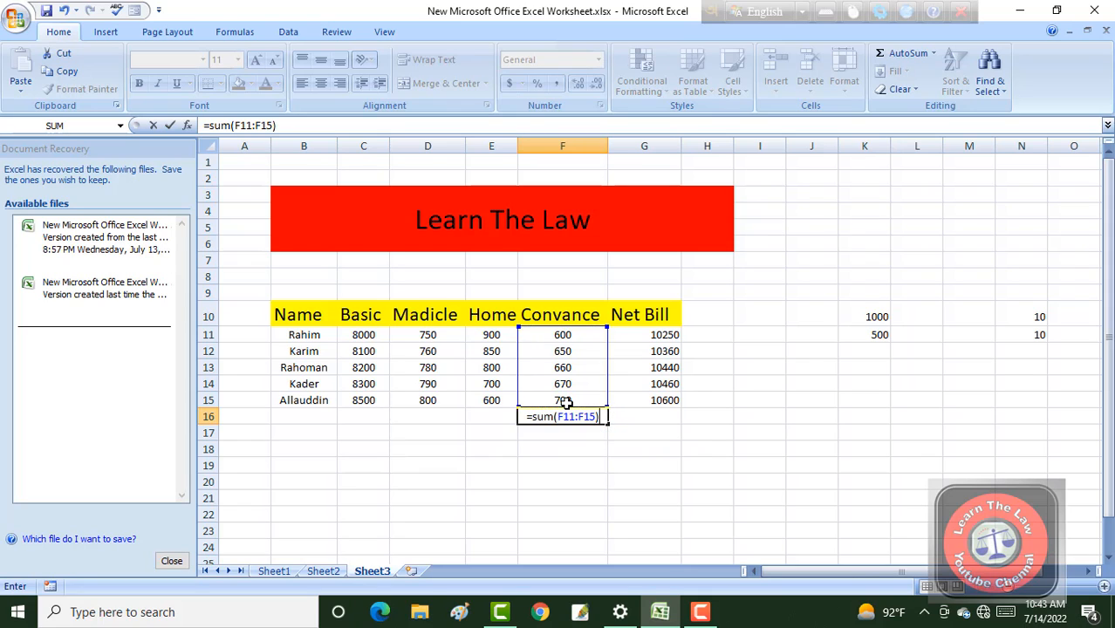
key("Return")
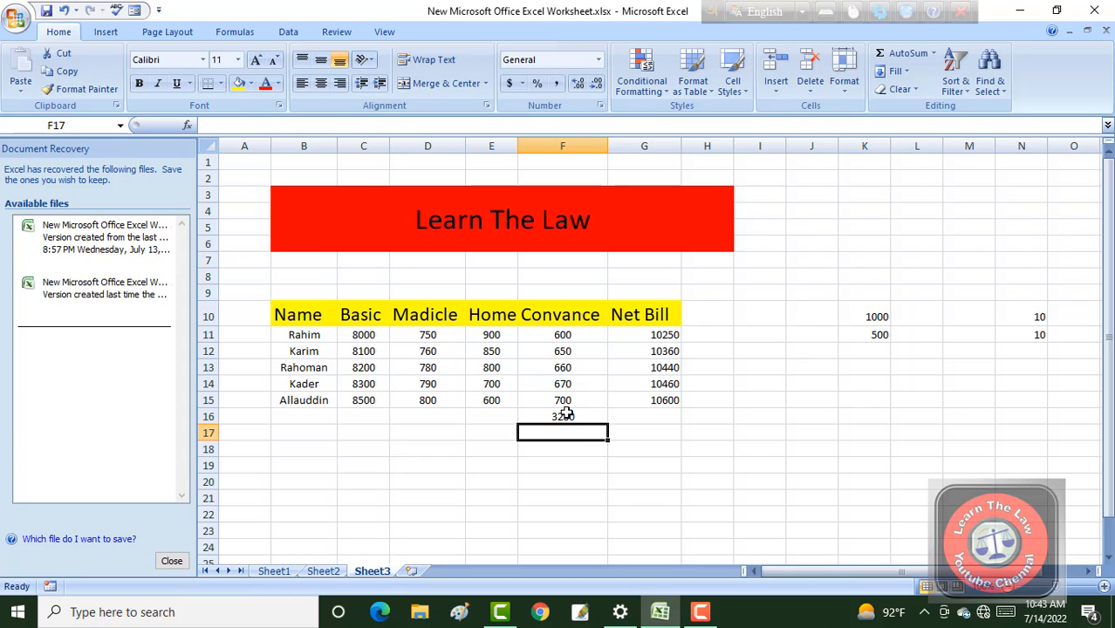
left_click(565, 416)
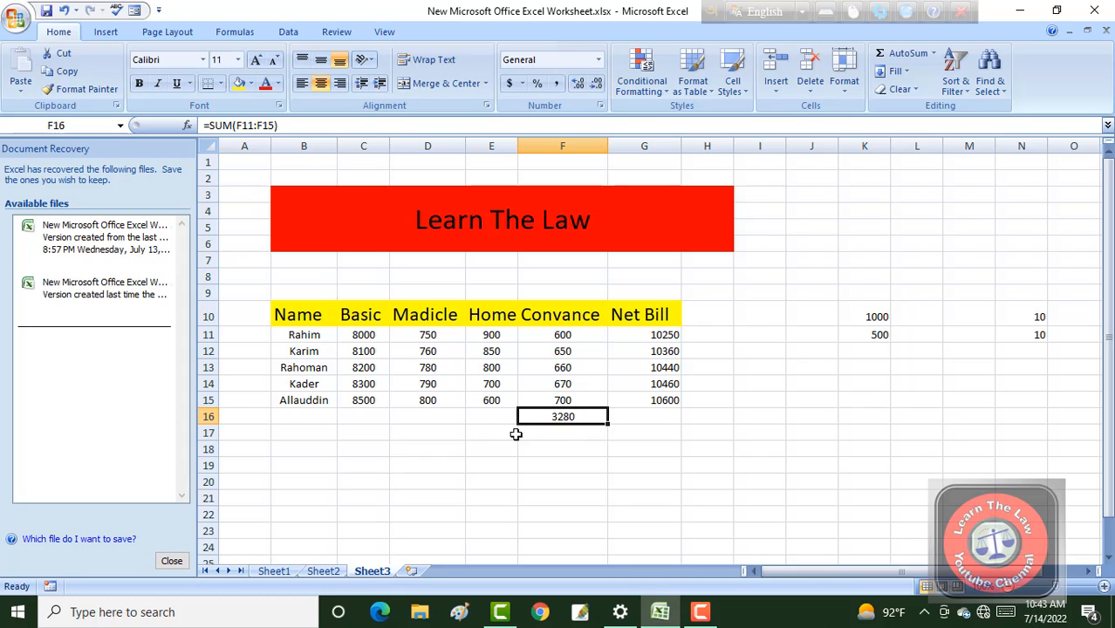
left_click_drag(607, 425, 357, 430)
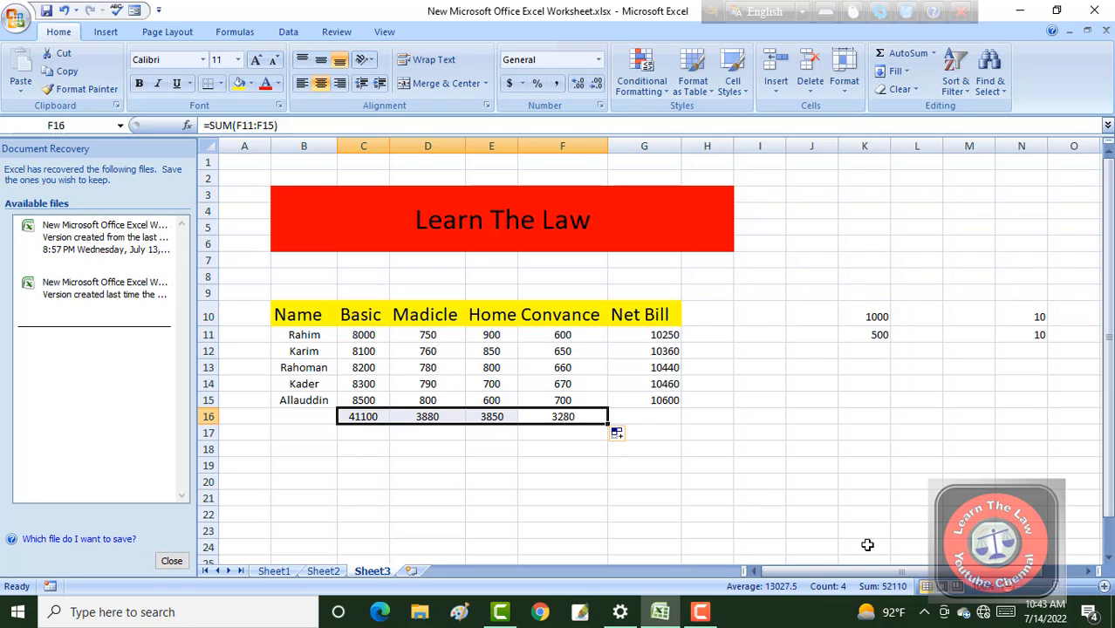
Subtract the second number in column K from the first by entering =K10-K11 in K13.
left_click_drag(855, 572, 908, 572)
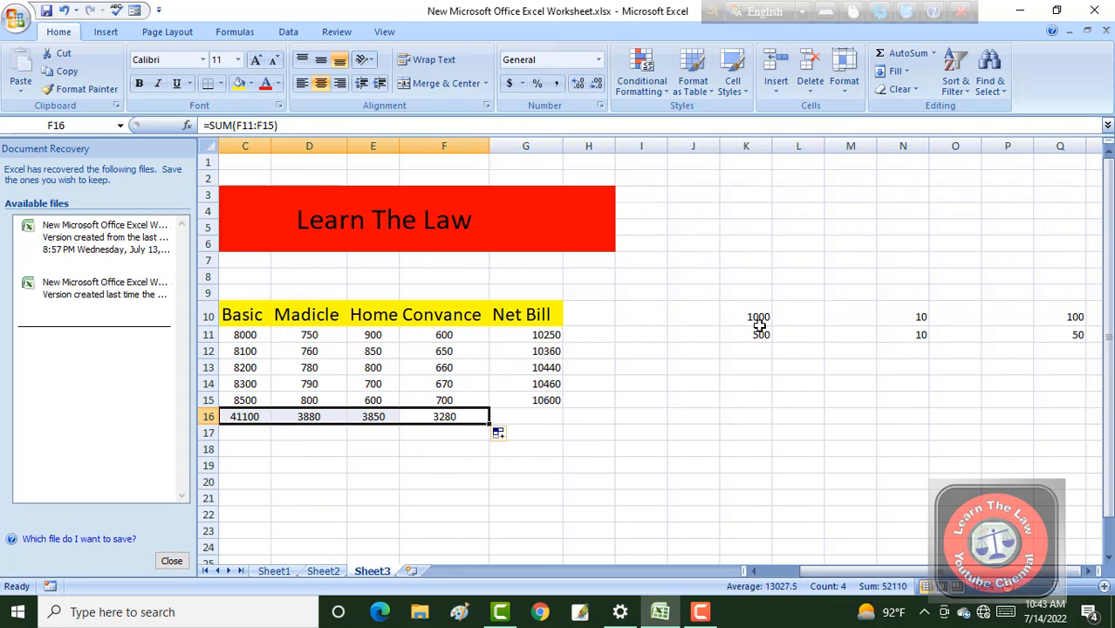
left_click(752, 367)
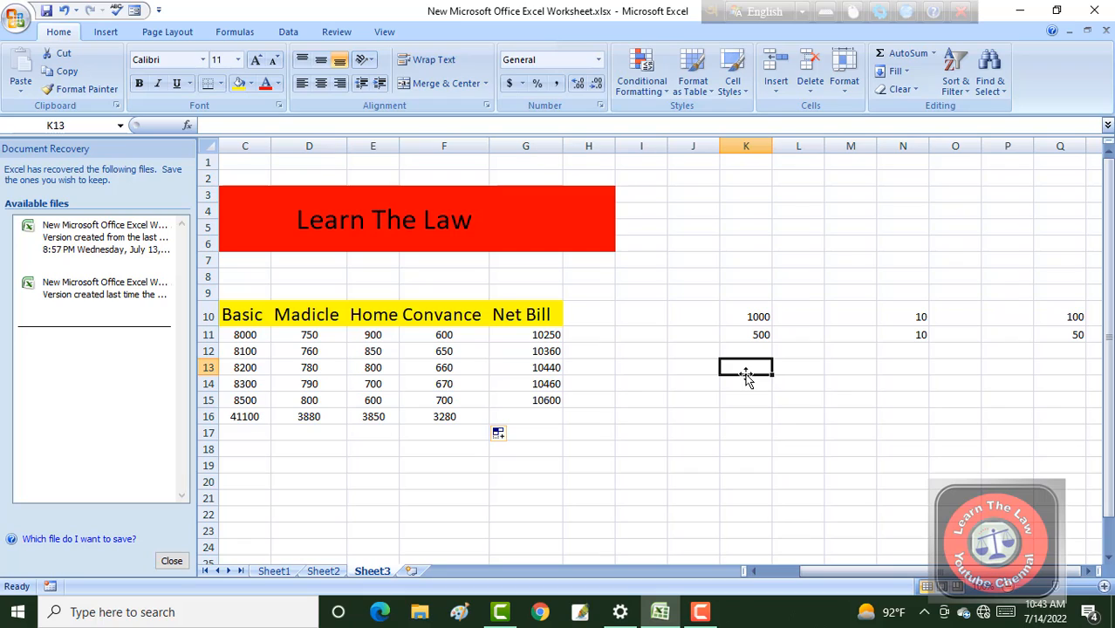
type("=")
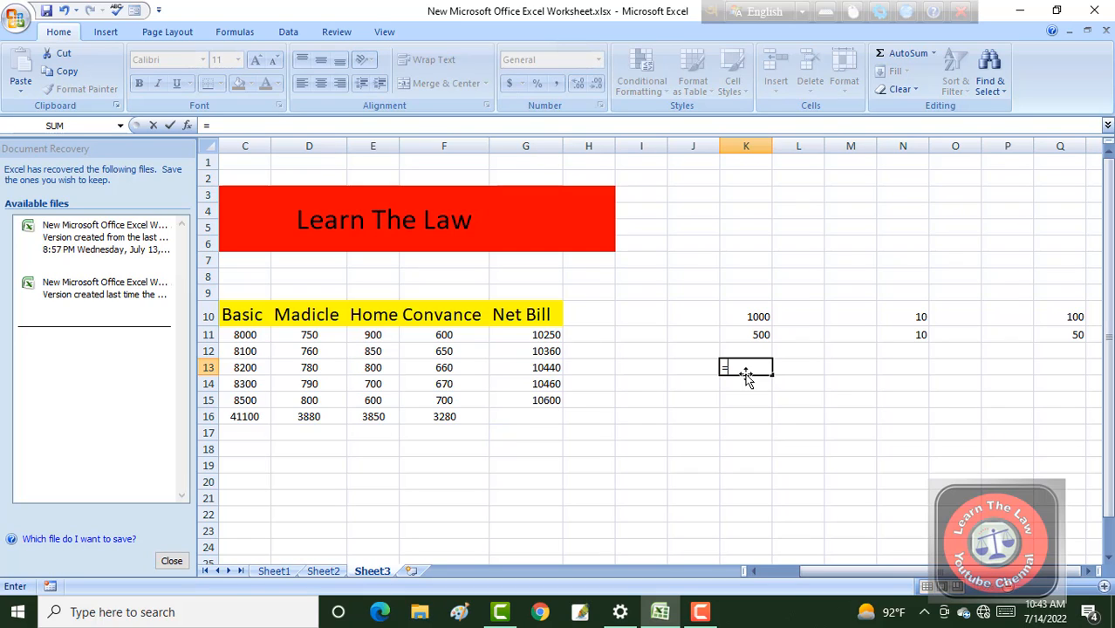
left_click(752, 315)
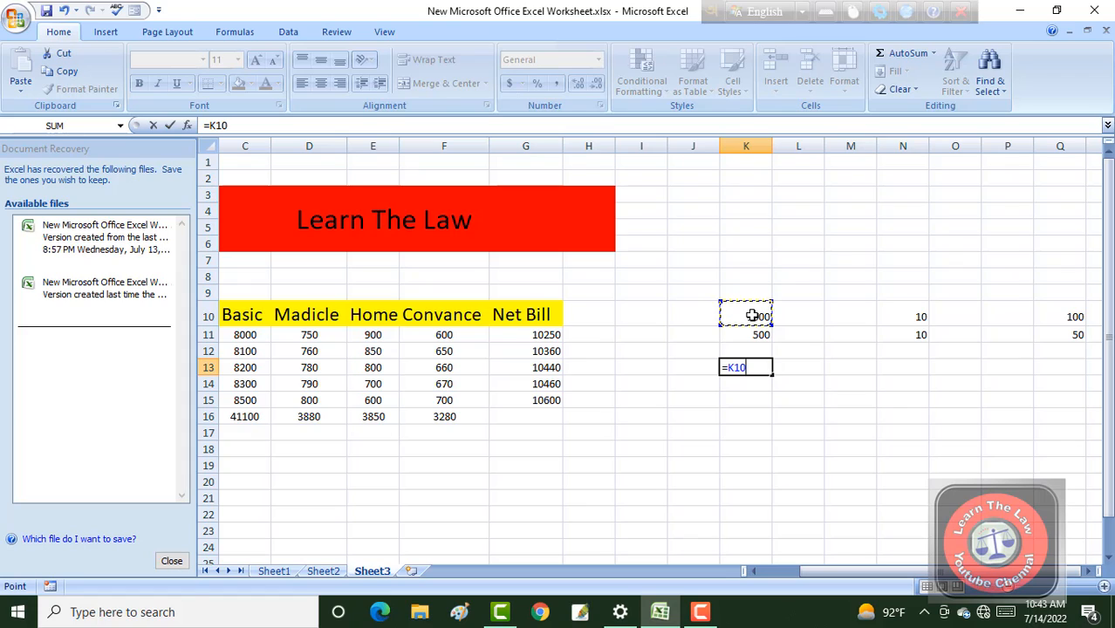
type("-")
left_click(752, 334)
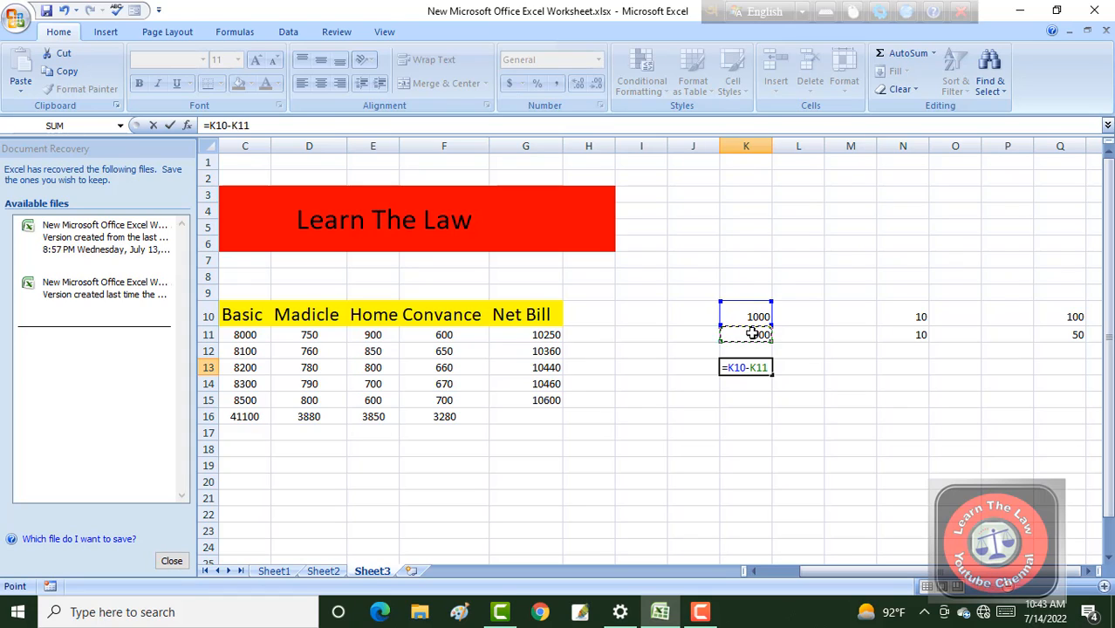
key("Return")
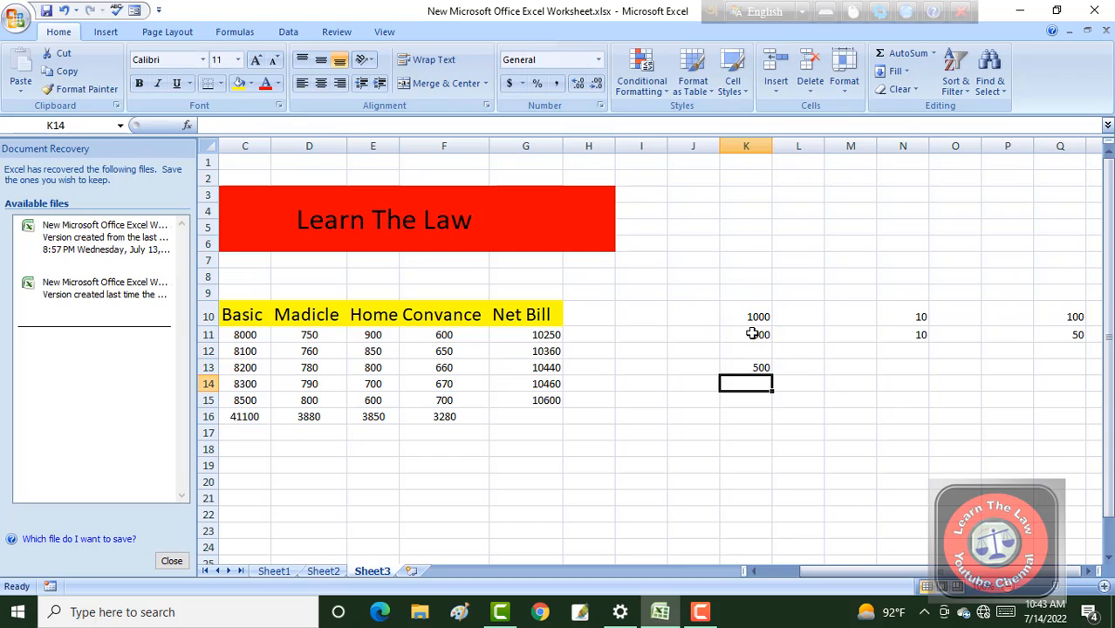
left_click(842, 467)
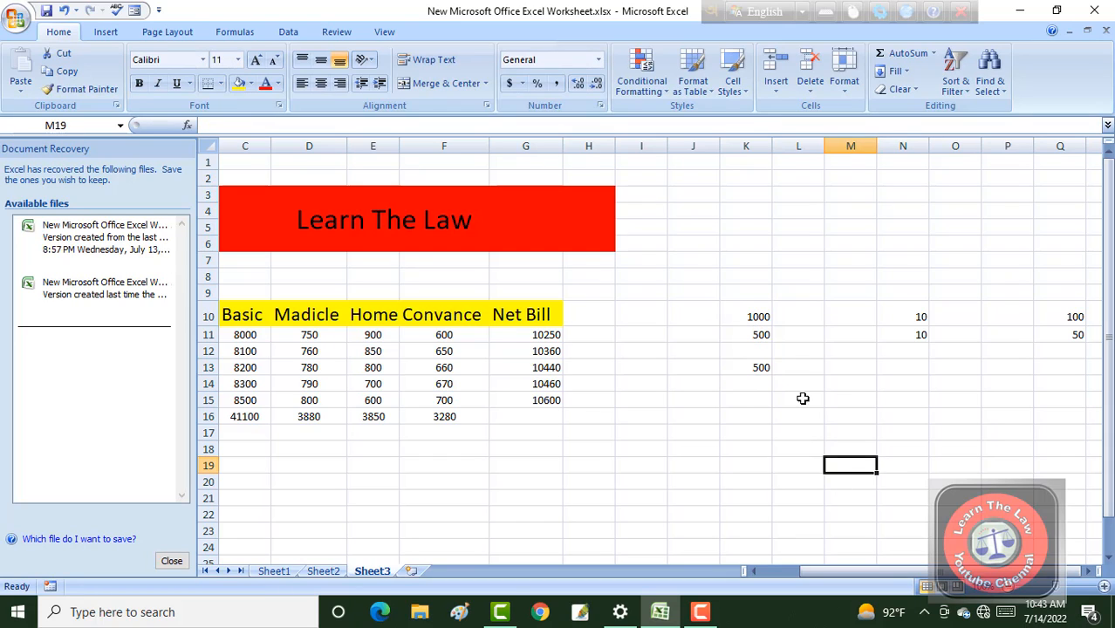
Enter the same subtraction, =K10-K11, in L10 beside the first number.
left_click(809, 320)
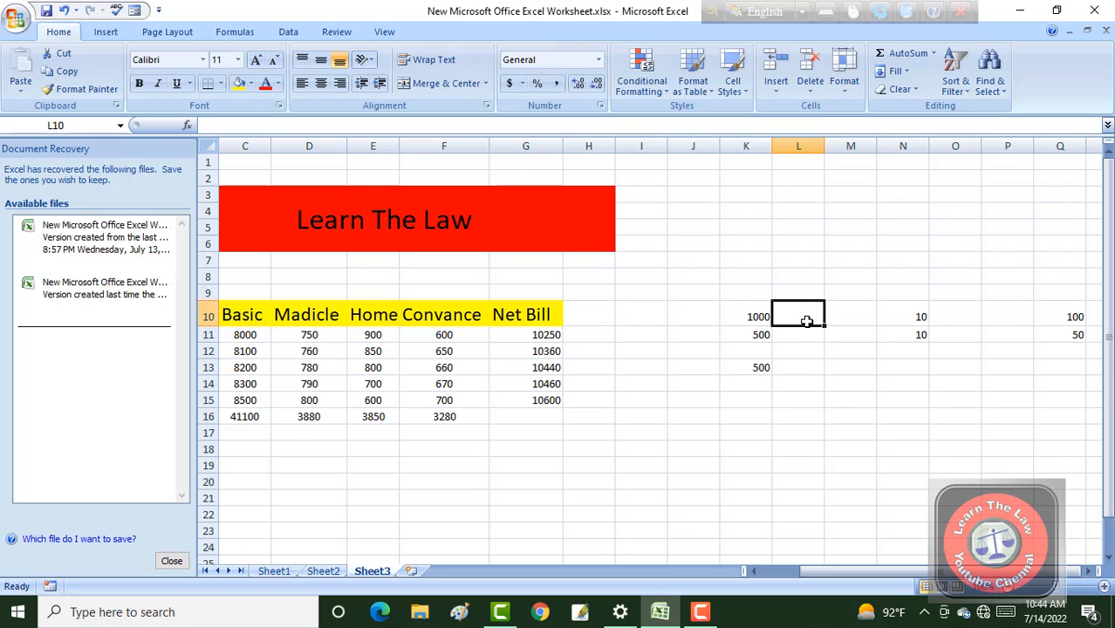
type("=")
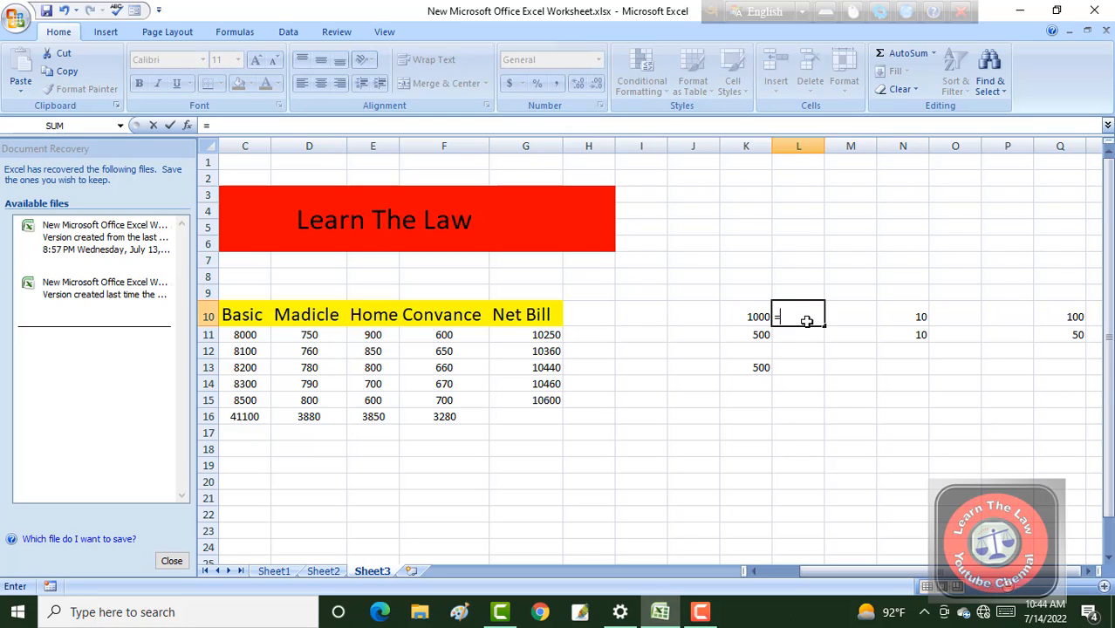
left_click(749, 317)
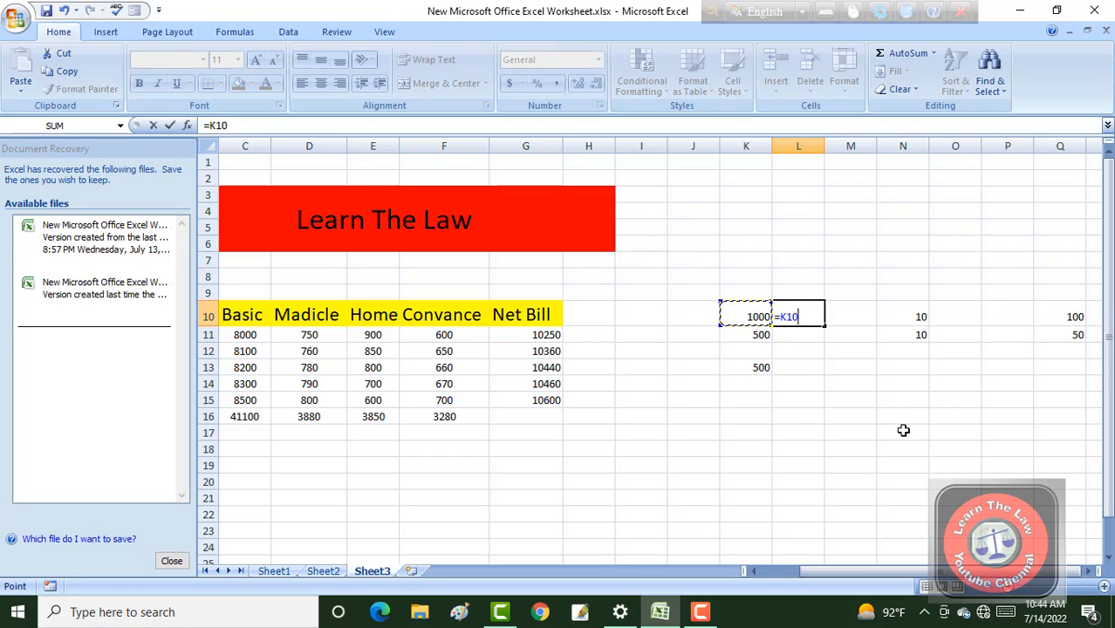
type("-")
left_click(756, 336)
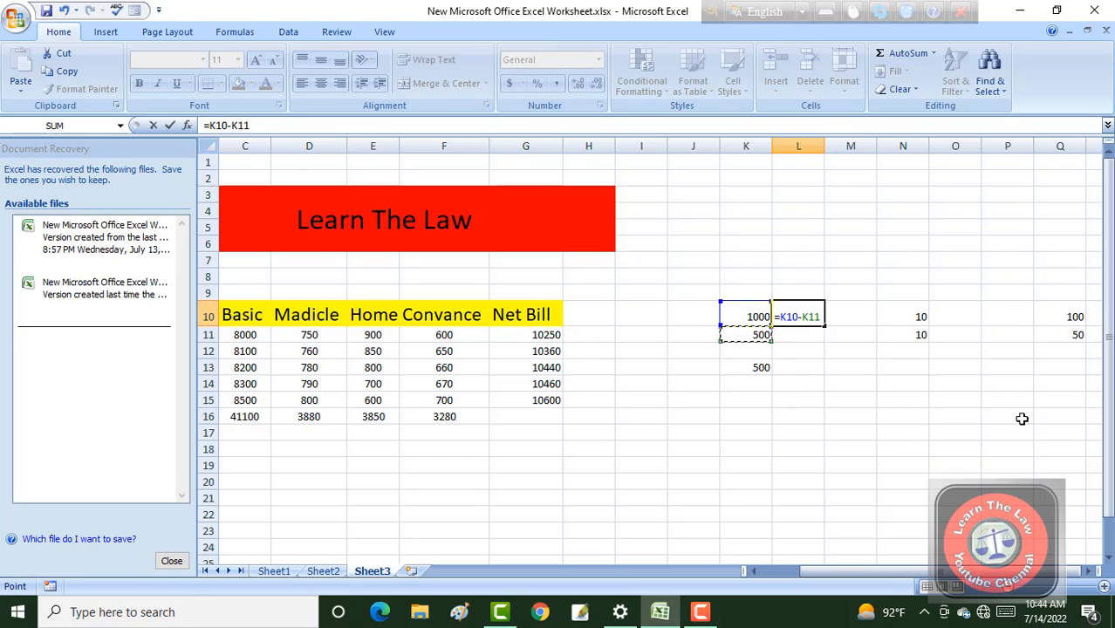
key("Return")
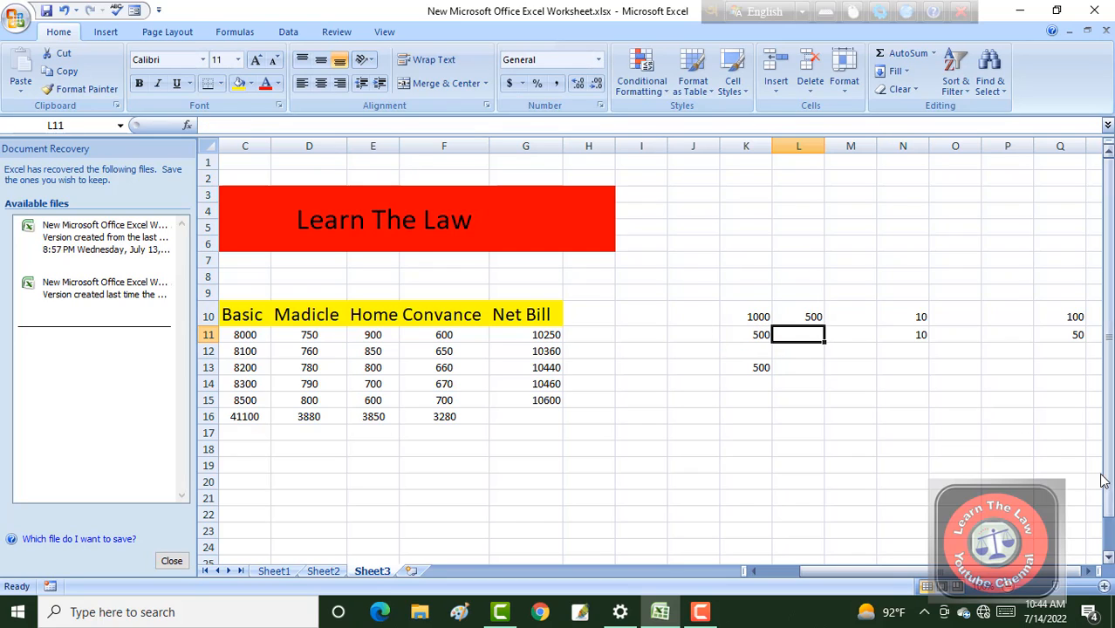
Multiply the two numbers in column N by entering =N10*N11 in N13.
left_click(922, 361)
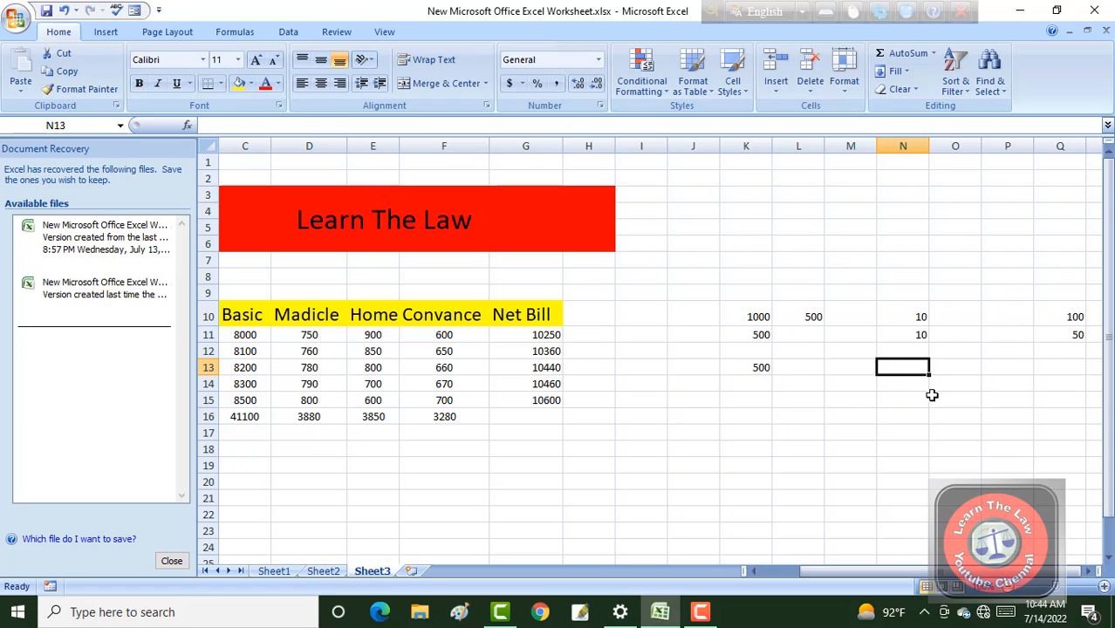
type("=")
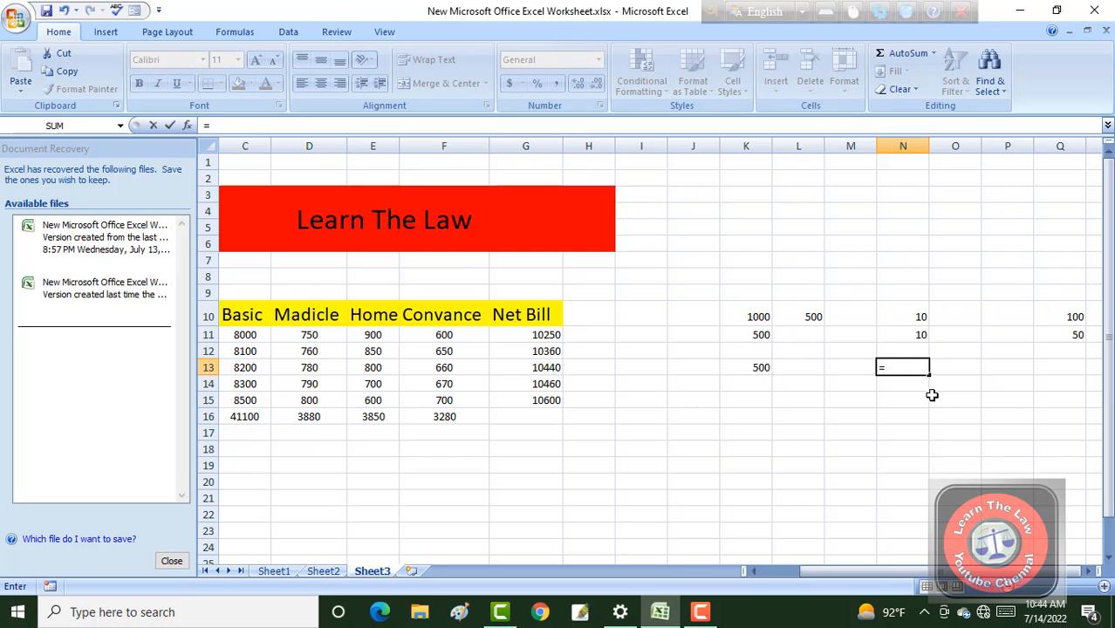
left_click(913, 320)
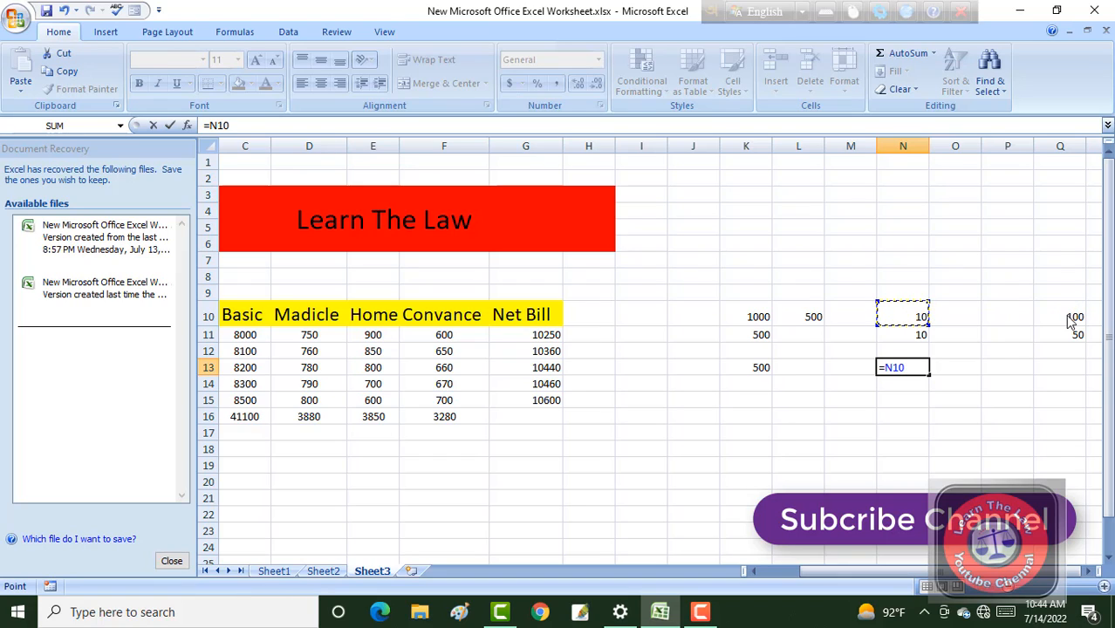
type("*")
left_click(893, 338)
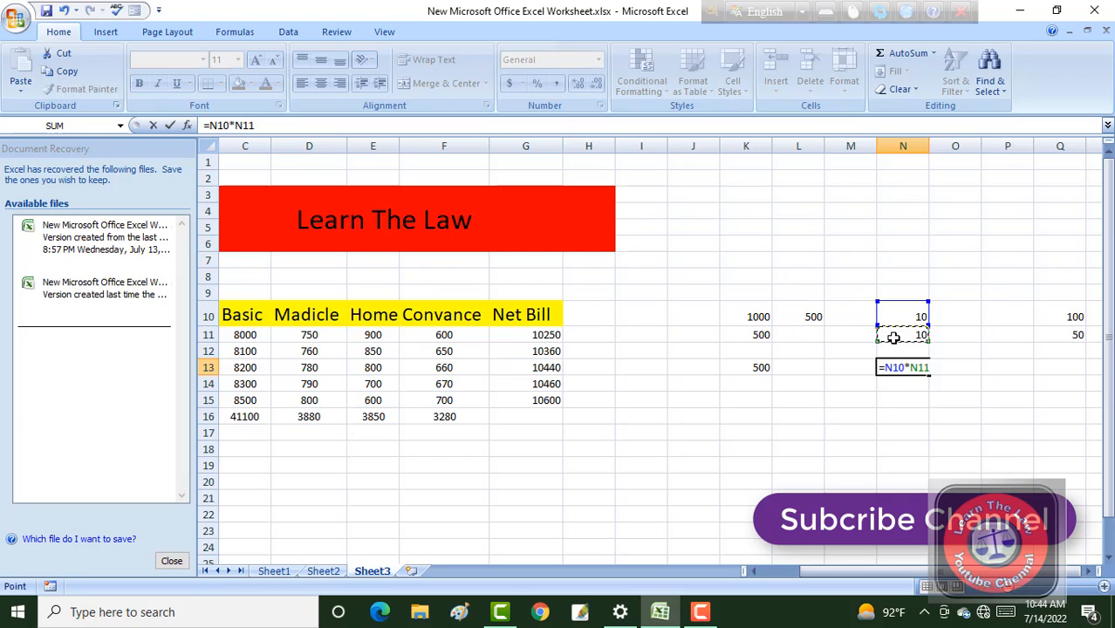
key("Return")
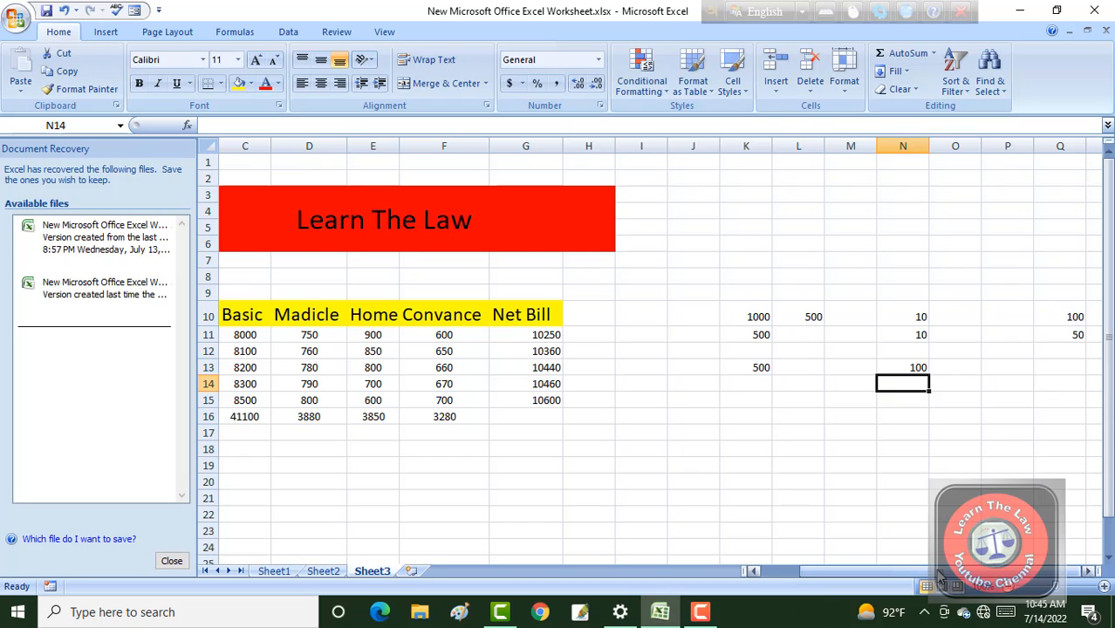
Divide the first number in column Q by the second by entering =Q10/Q11 in Q13.
left_click(1072, 370)
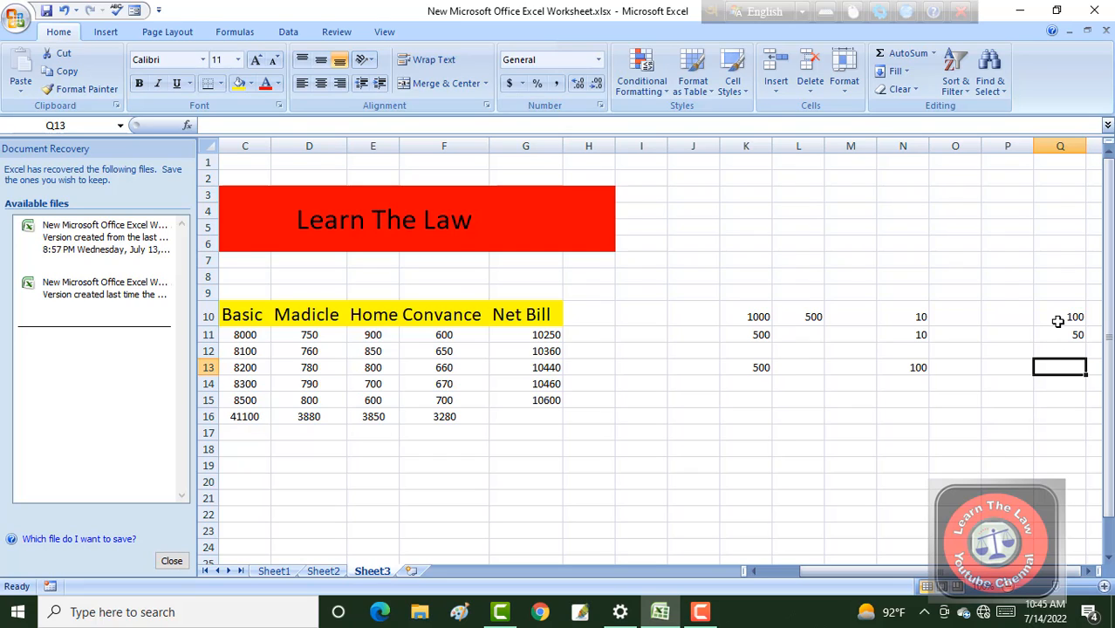
type("=")
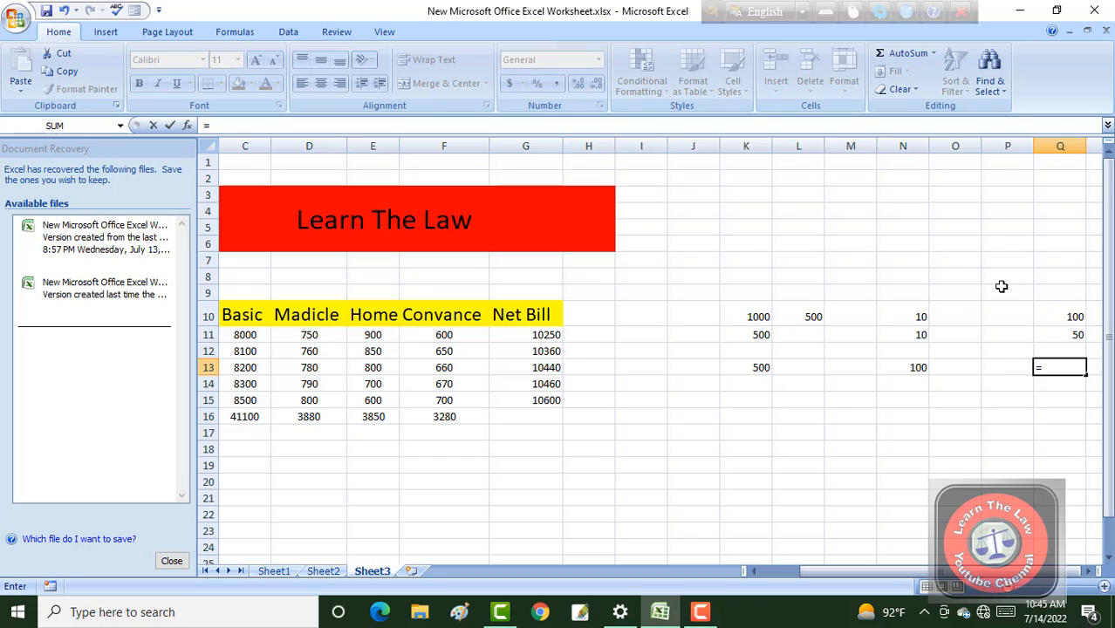
left_click(1048, 315)
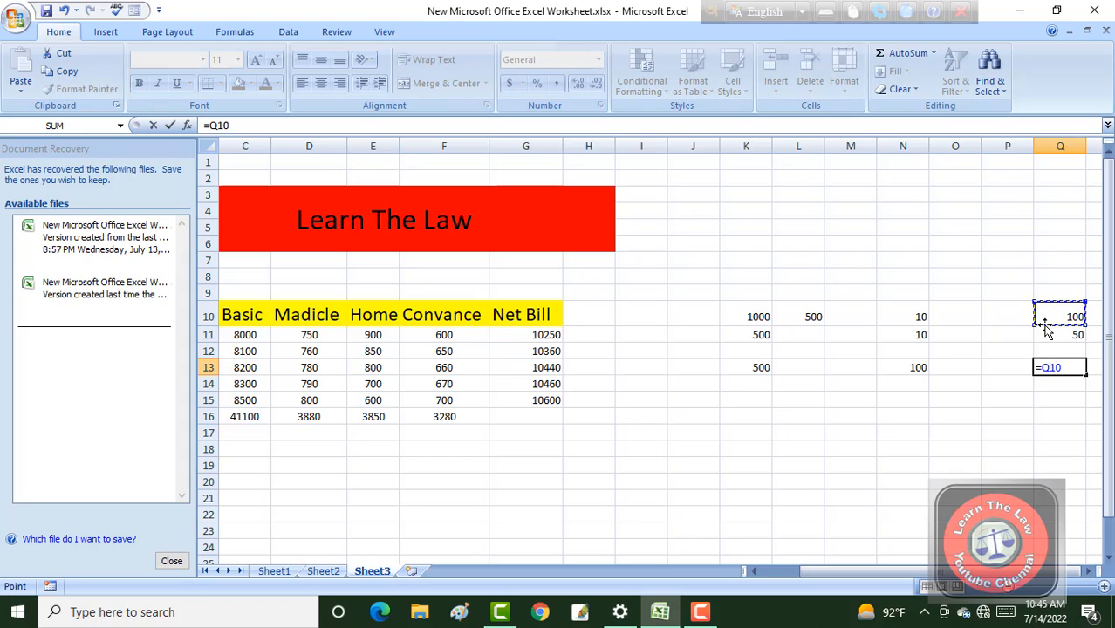
type("?")
key("BackSpace")
type("/")
left_click(1048, 332)
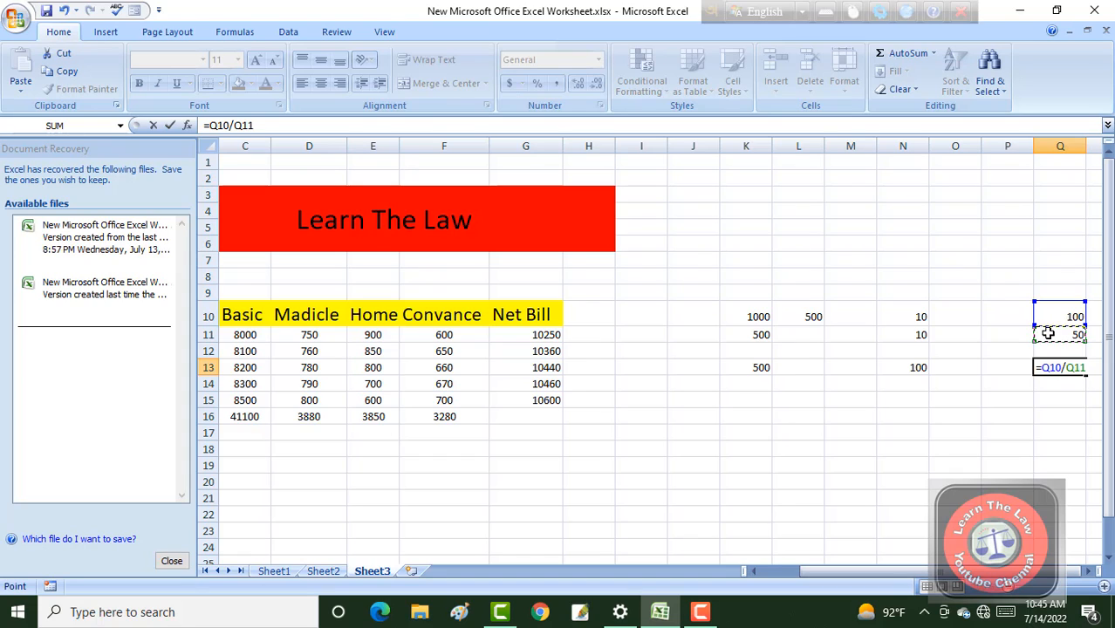
key("Return")
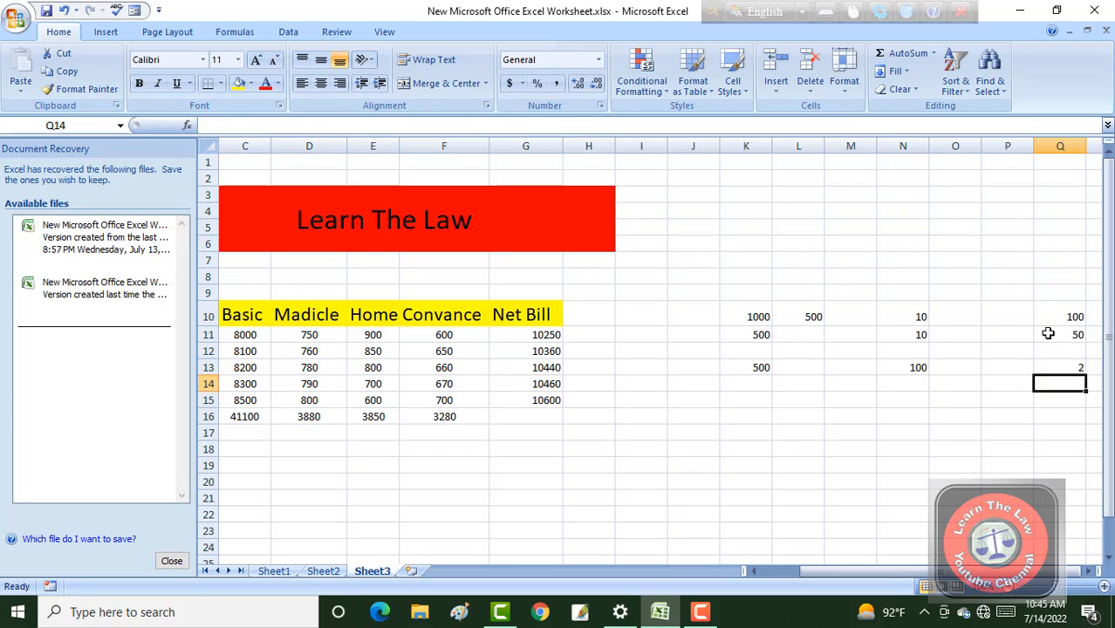